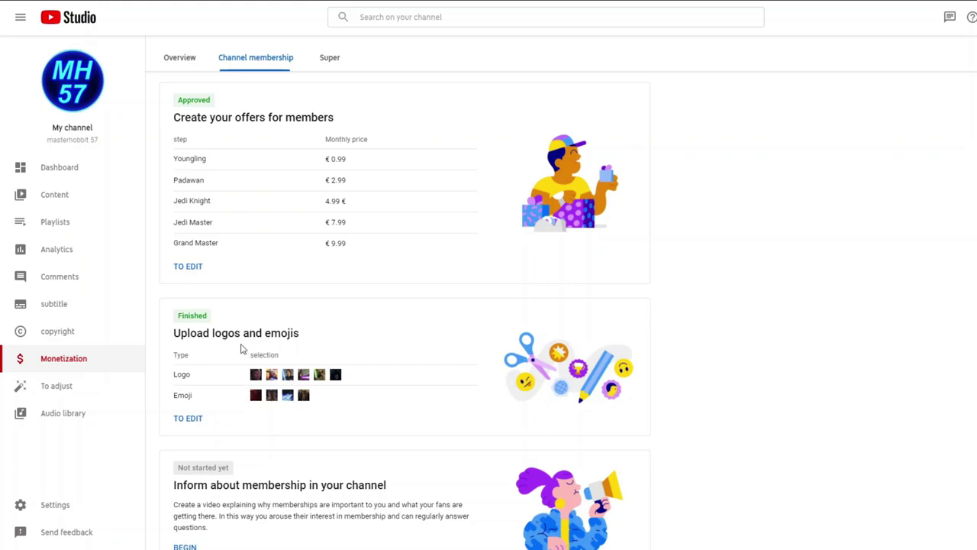
Open the member logos and emojis settings to view each duration's custom logo.
{"action": "left_click", "coordinate": [242, 349]}
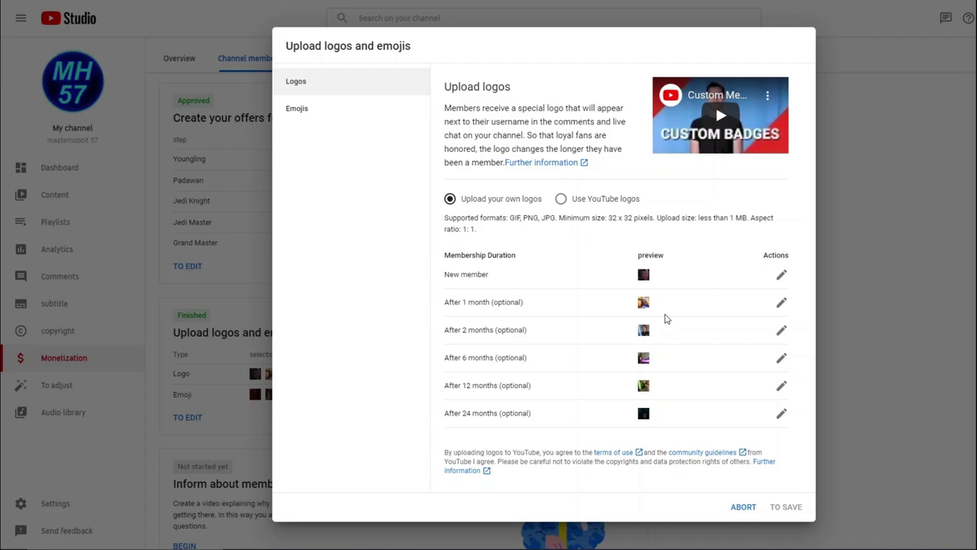
Show the custom member emojis, such as HighGround and HelloThere, and scroll through the full list.
{"action": "left_click", "coordinate": [361, 116]}
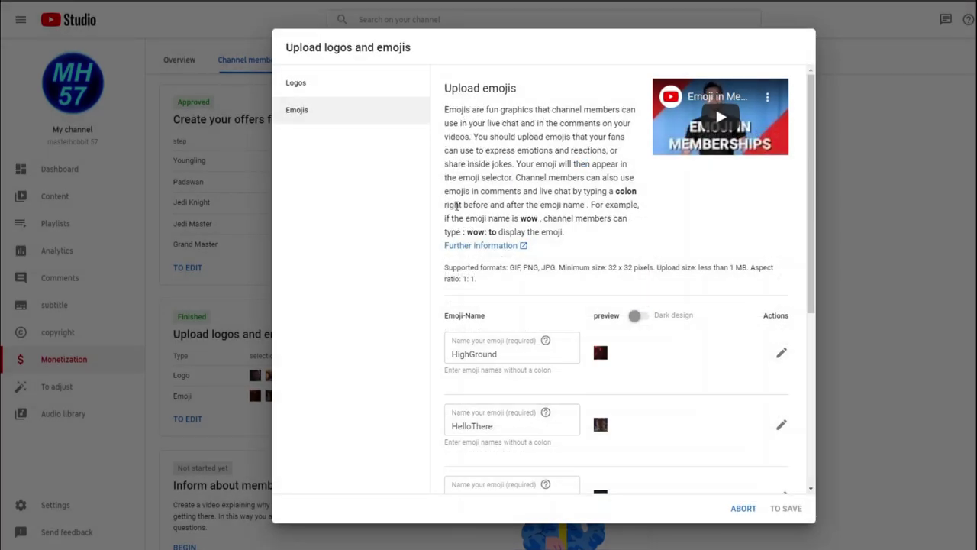
{"action": "scroll", "coordinate": [532, 265], "scroll_direction": "down", "scroll_amount": 5}
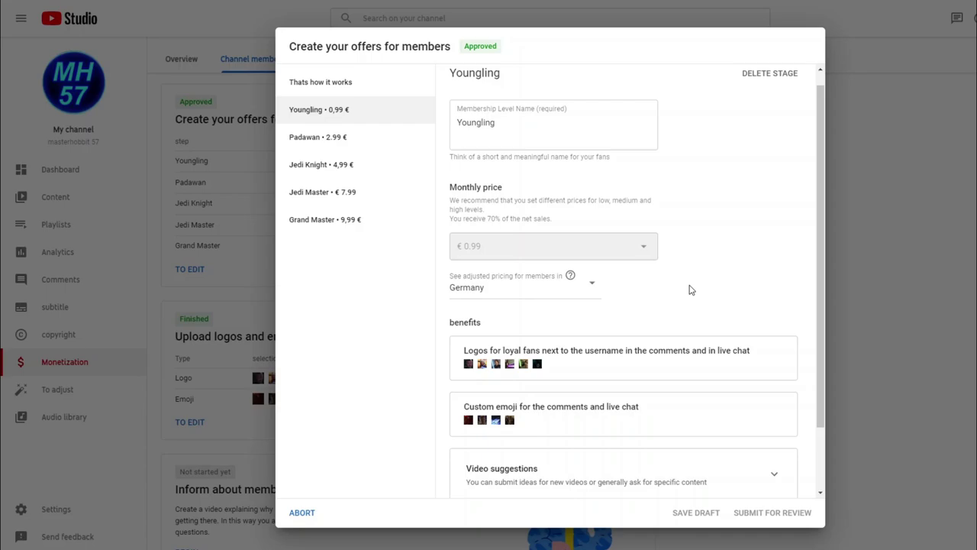
View the Padawan, Jedi Knight, Jedi Master and Grand Master levels' prices and perks, including Advertisement.
{"action": "left_click", "coordinate": [371, 144]}
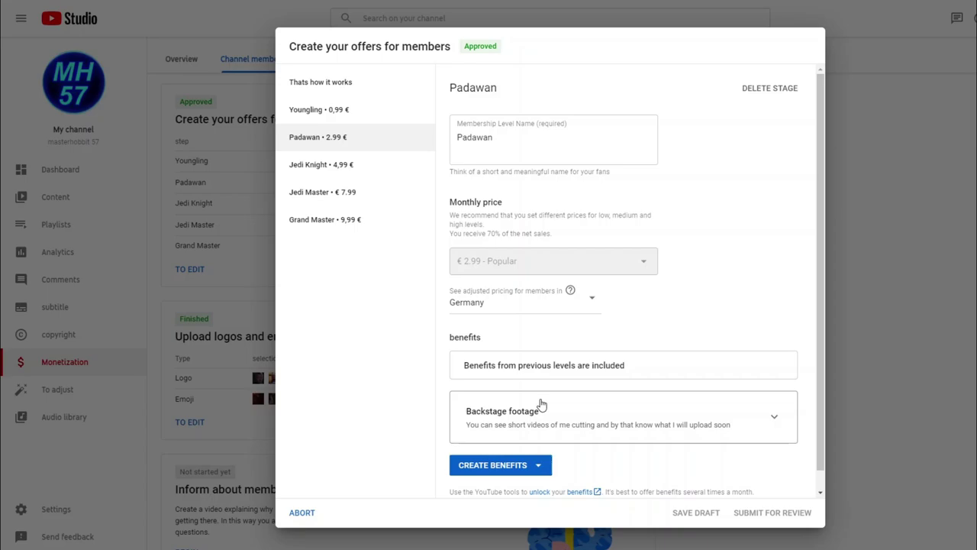
{"action": "left_click", "coordinate": [350, 173]}
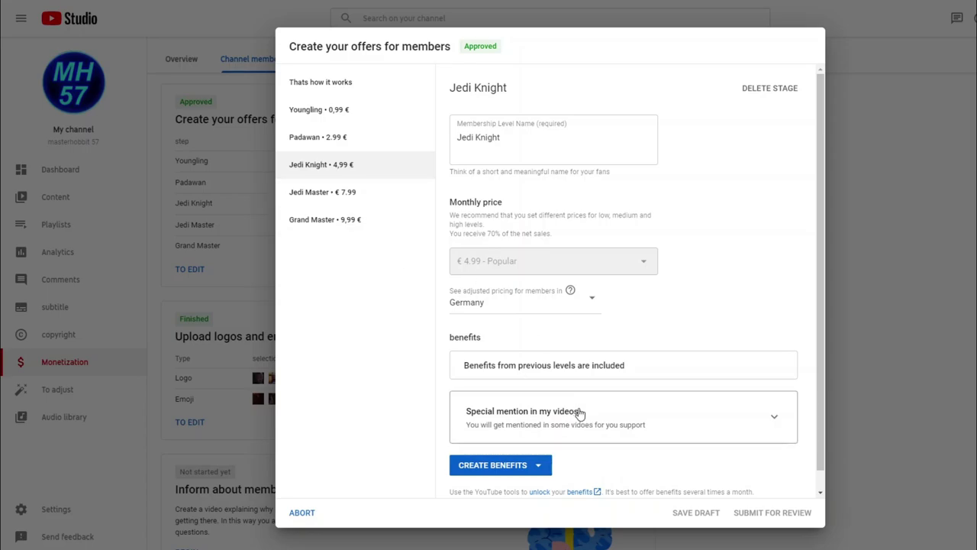
{"action": "left_click", "coordinate": [374, 197]}
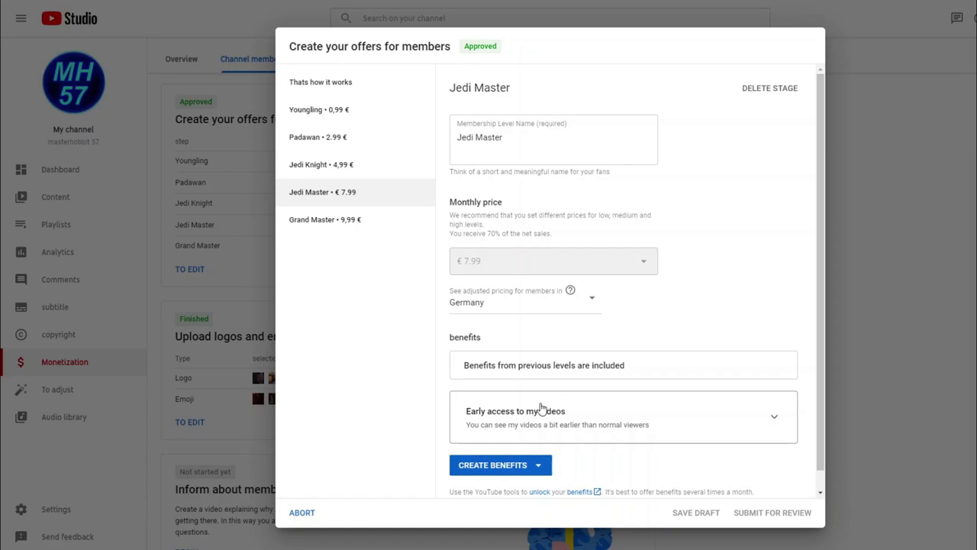
{"action": "left_click", "coordinate": [362, 223]}
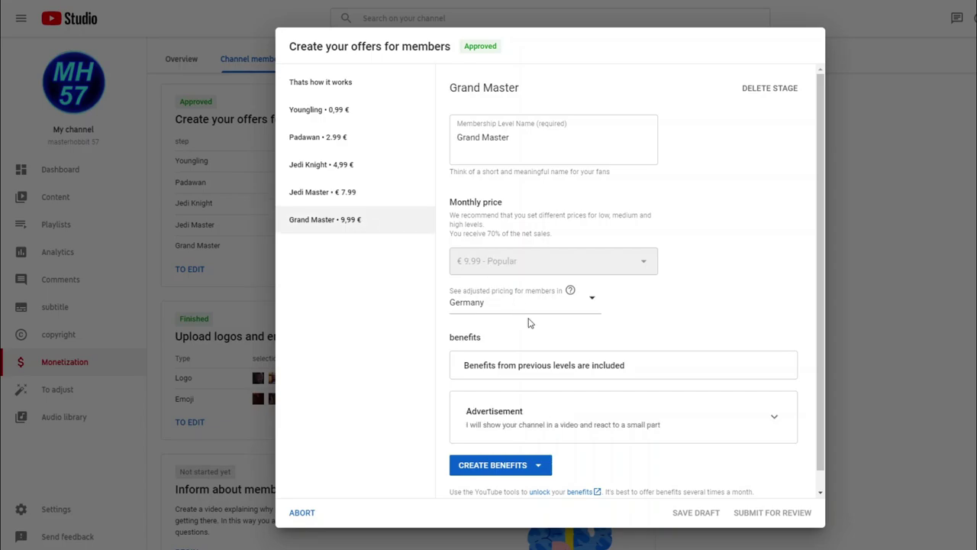
{"action": "scroll", "coordinate": [538, 336], "scroll_direction": "down", "scroll_amount": 1}
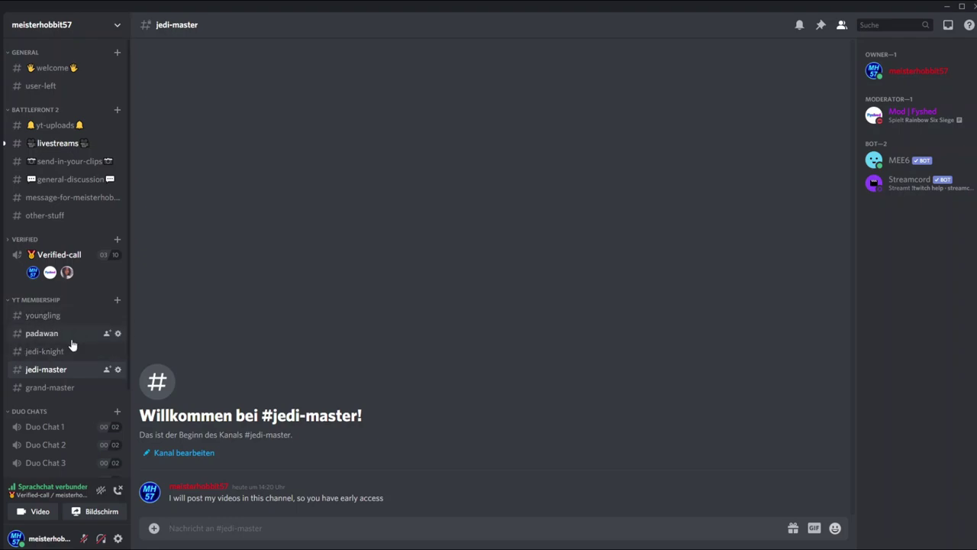
Read the grand-master, jedi-master, jedi-knight, padawan and youngling member channels in turn.
{"action": "left_click", "coordinate": [54, 394]}
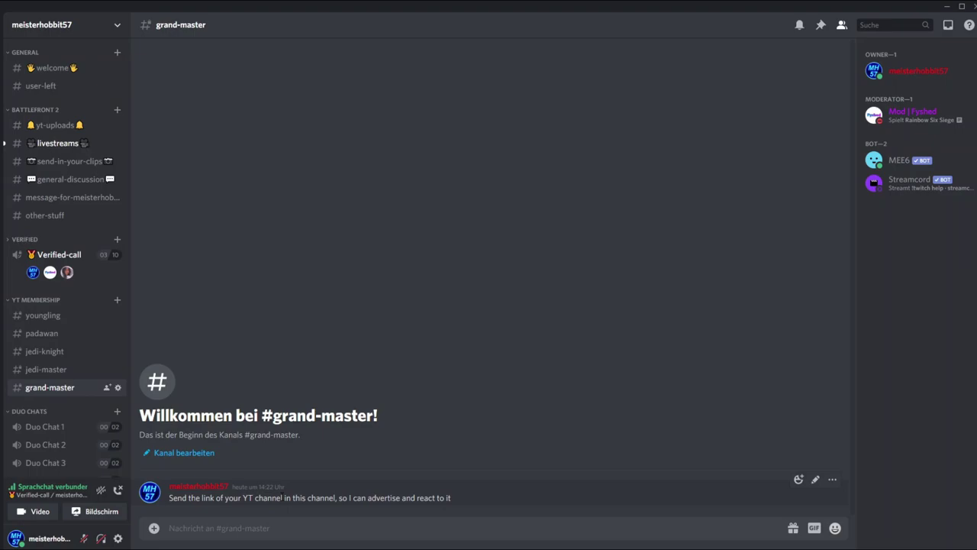
{"action": "left_click", "coordinate": [49, 369]}
{"action": "left_click", "coordinate": [51, 354]}
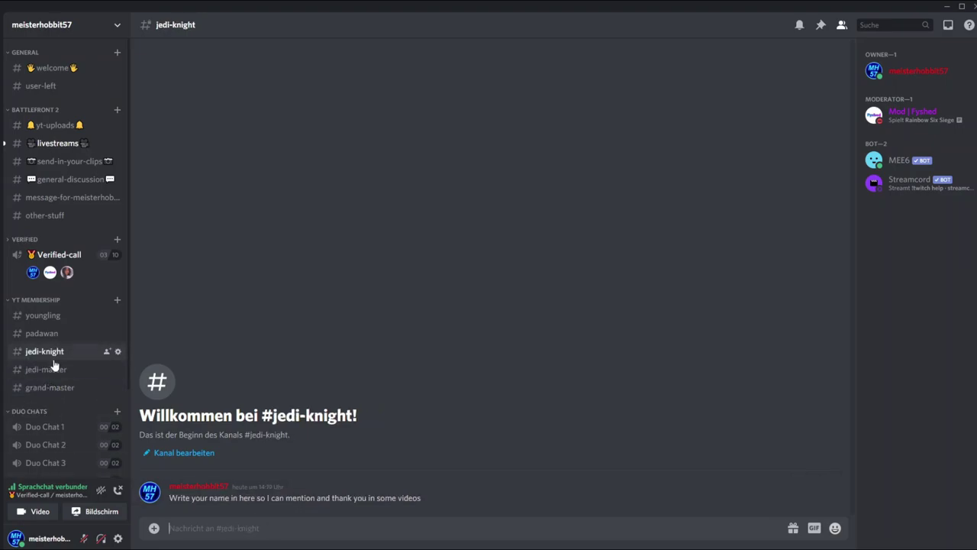
{"action": "left_click", "coordinate": [61, 335]}
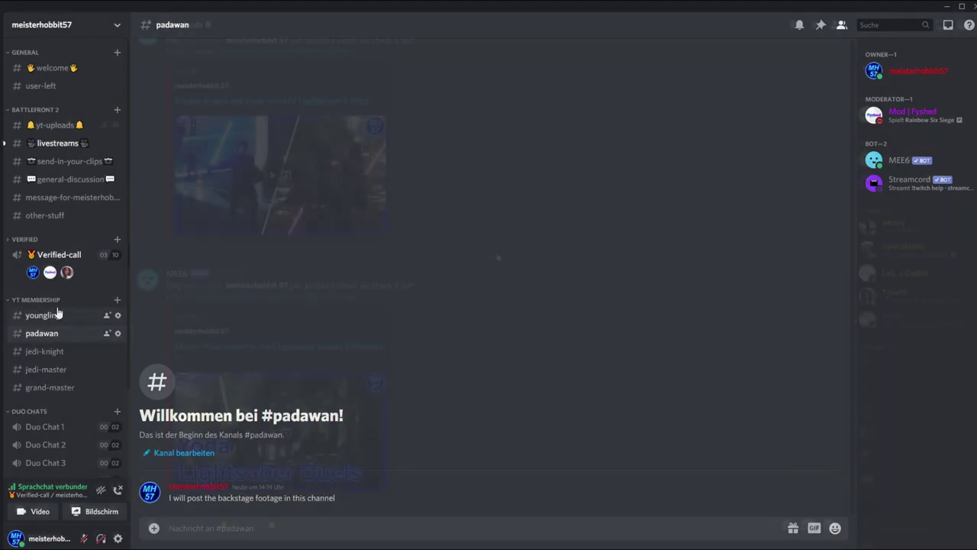
{"action": "left_click", "coordinate": [58, 313]}
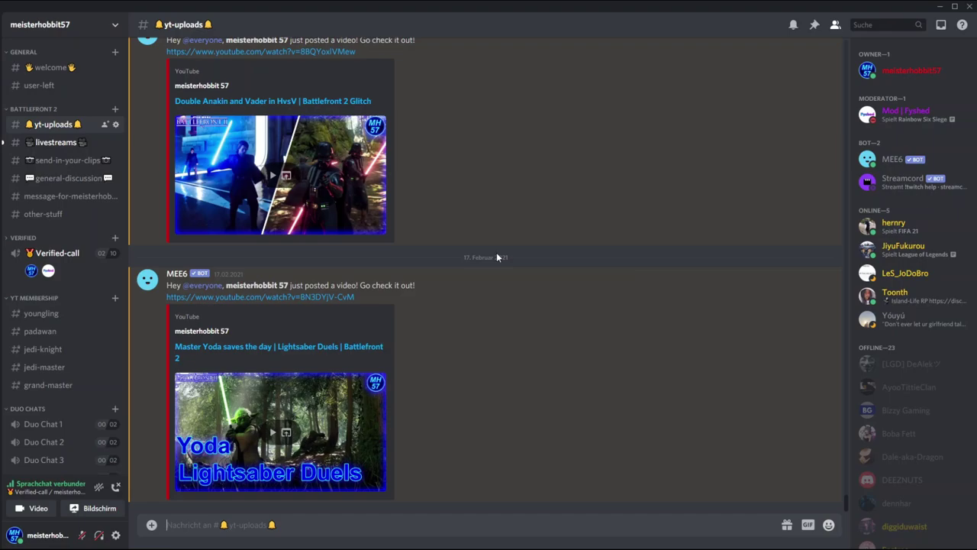